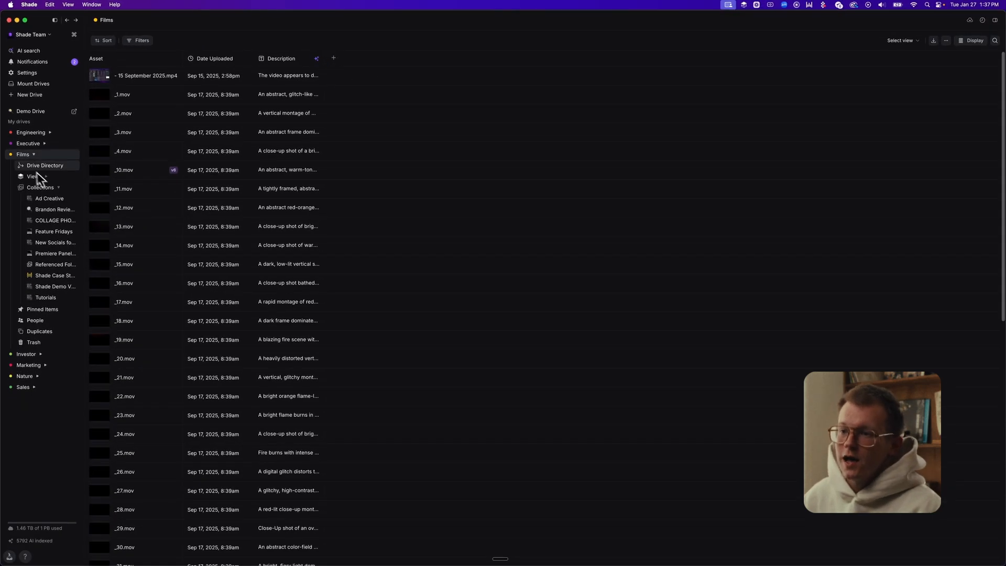
- Go to People, open the recognised person's page from their face, and open their profile editor
click(46, 321)
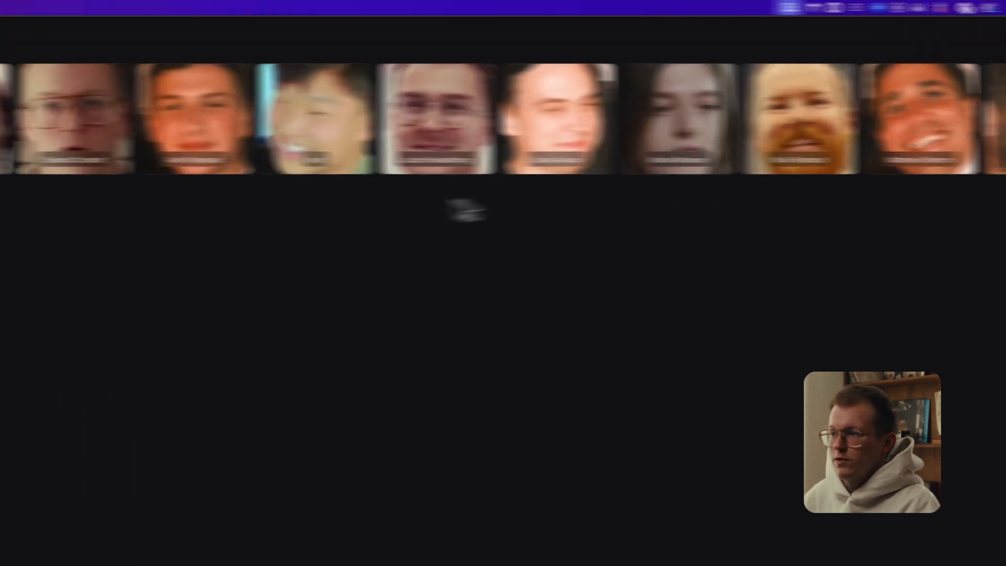
click(67, 132)
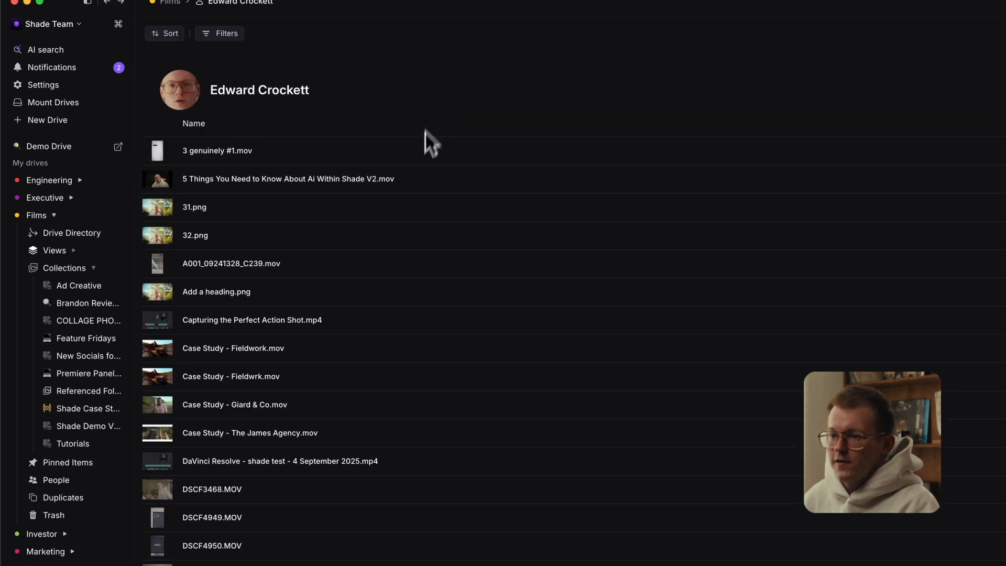
scroll(246, 198, down, 7)
scroll(268, 417, down, 5)
scroll(269, 513, down, 5)
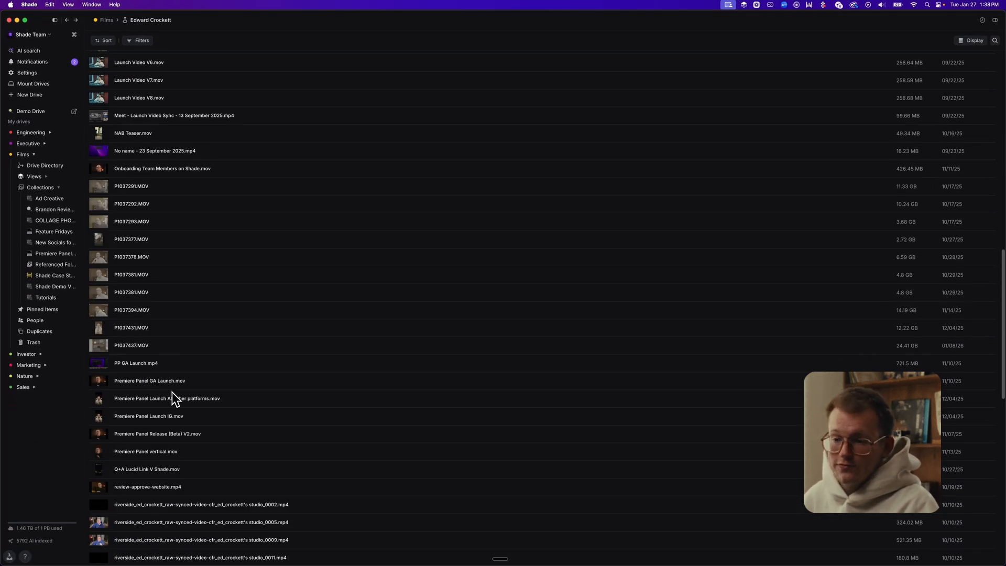
scroll(173, 364, up, 15)
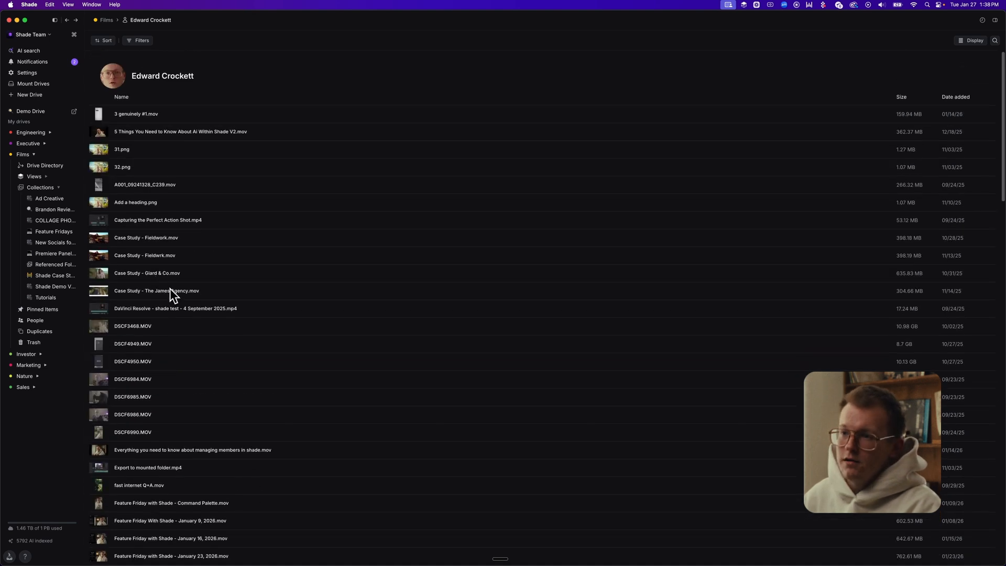
click(115, 75)
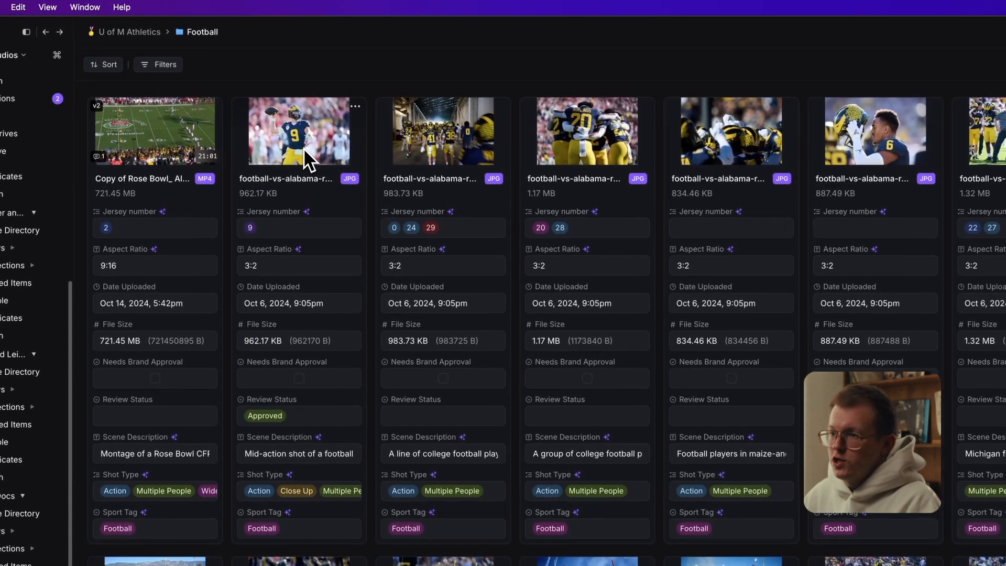
- Open the football photo of player number 9 from the folder
double_click(229, 93)
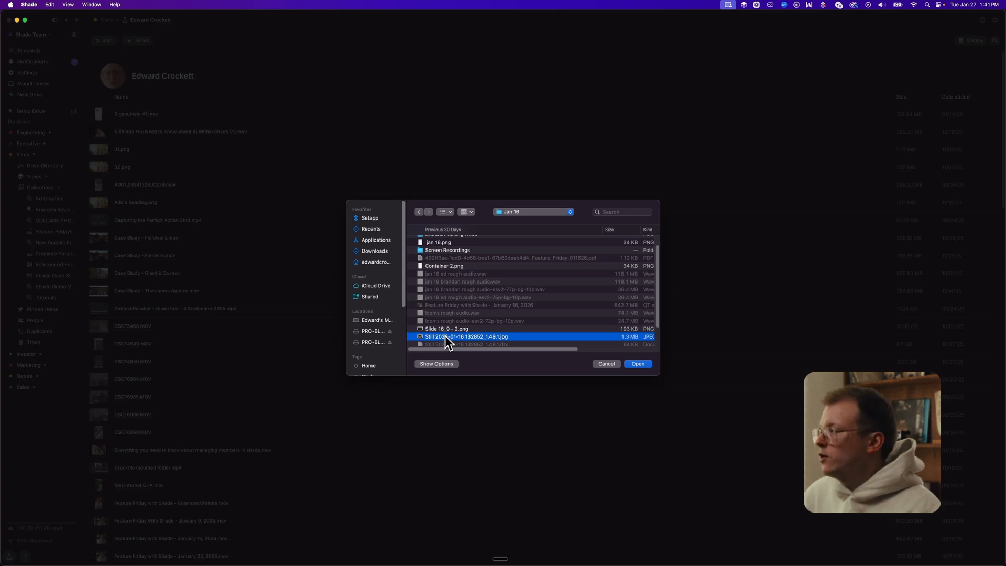
- Make the still the new profile photo, cropped tightly around the face at 220%, and save it
double_click(445, 336)
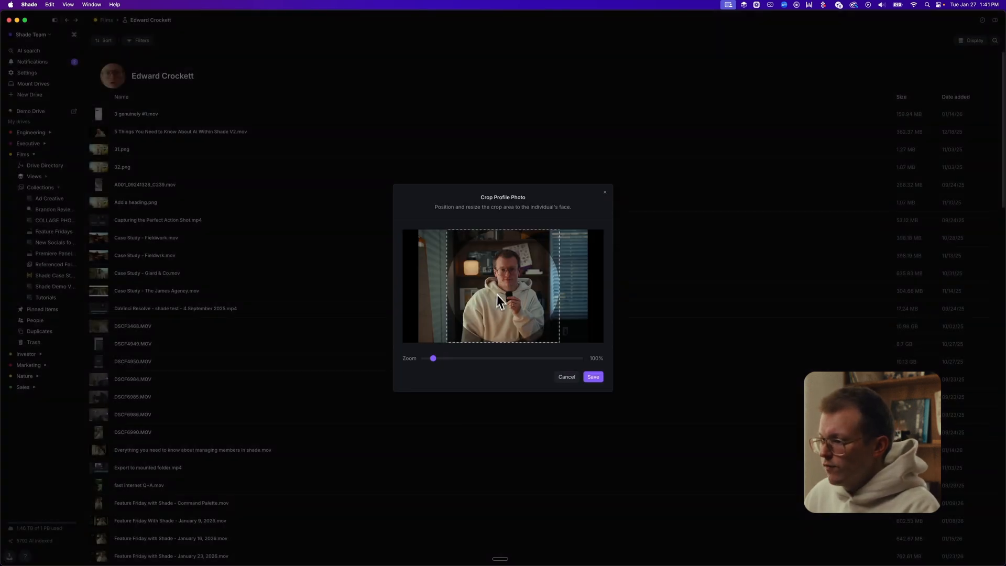
drag(442, 356, 474, 361)
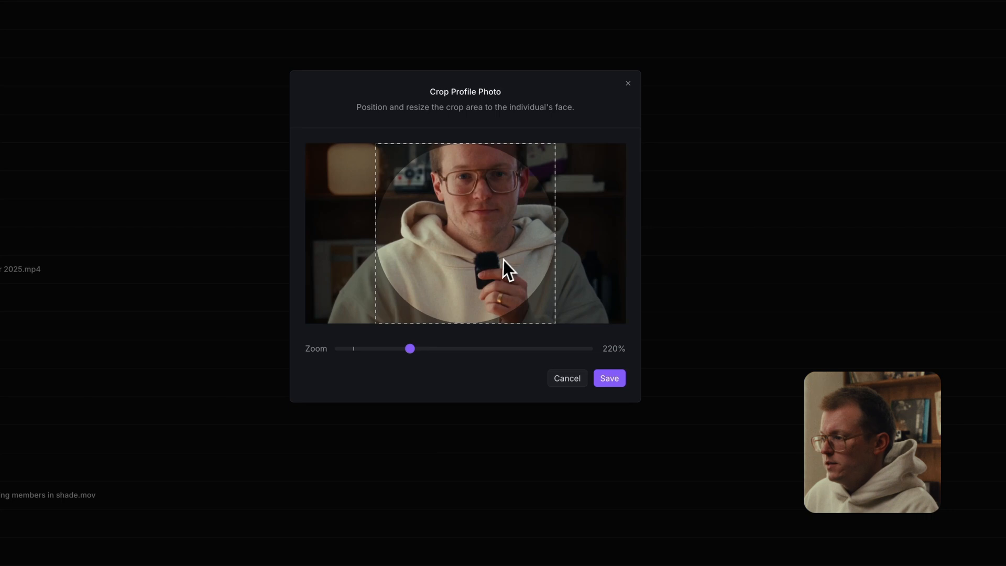
drag(525, 313, 518, 329)
click(614, 378)
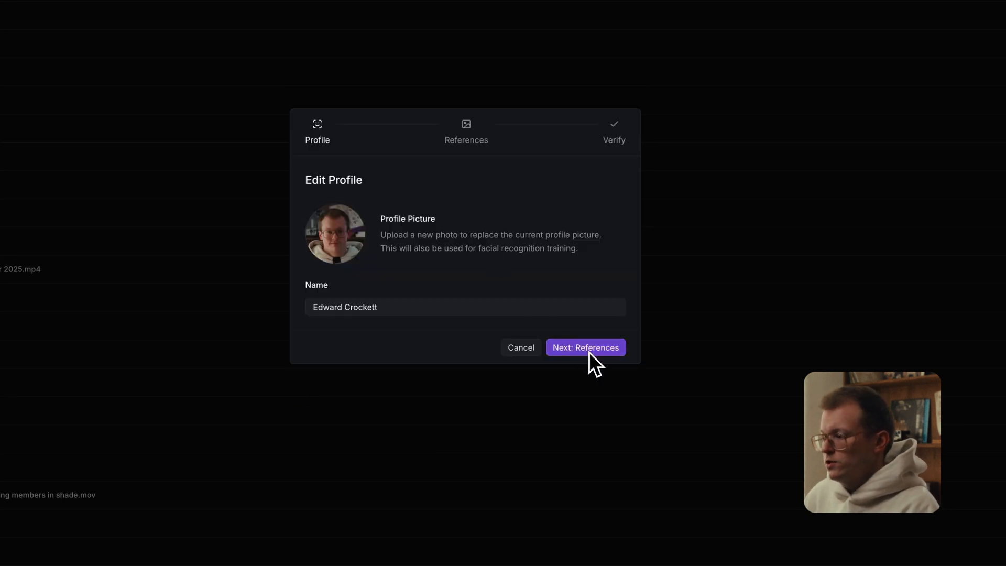
click(601, 350)
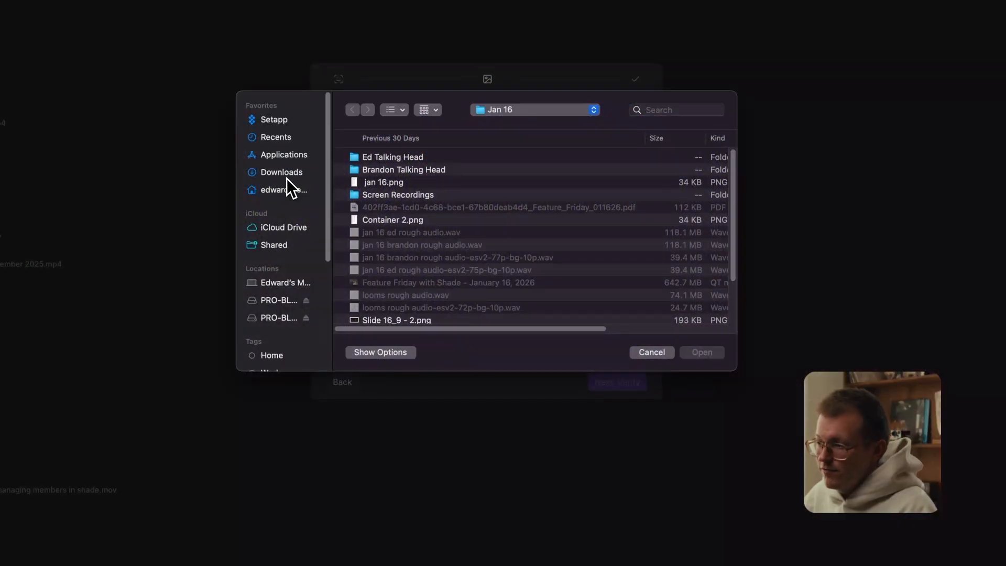
- Upload seven new stills from the Downloads folder as reference photos
click(281, 173)
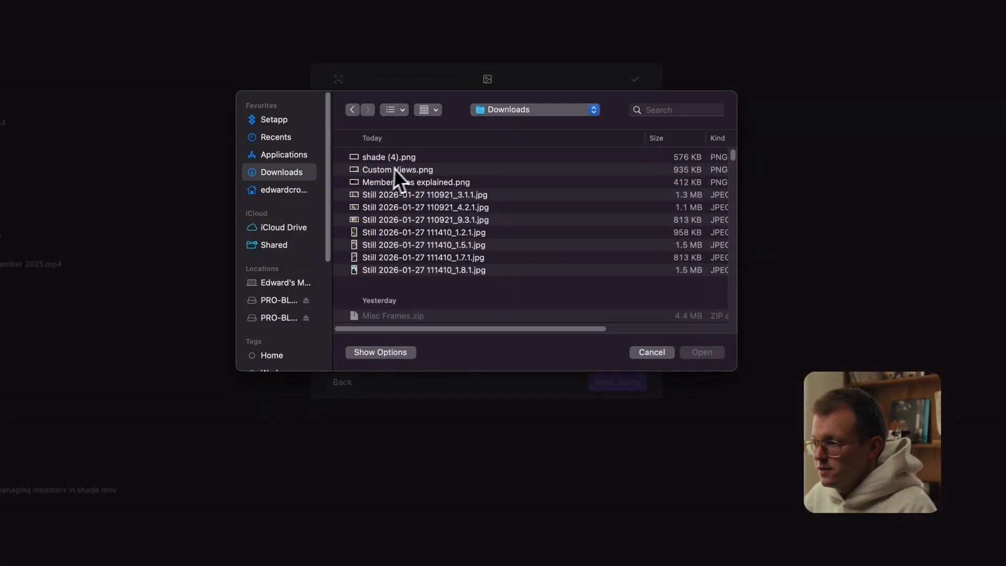
click(406, 199)
shift+click(444, 269)
key(Return)
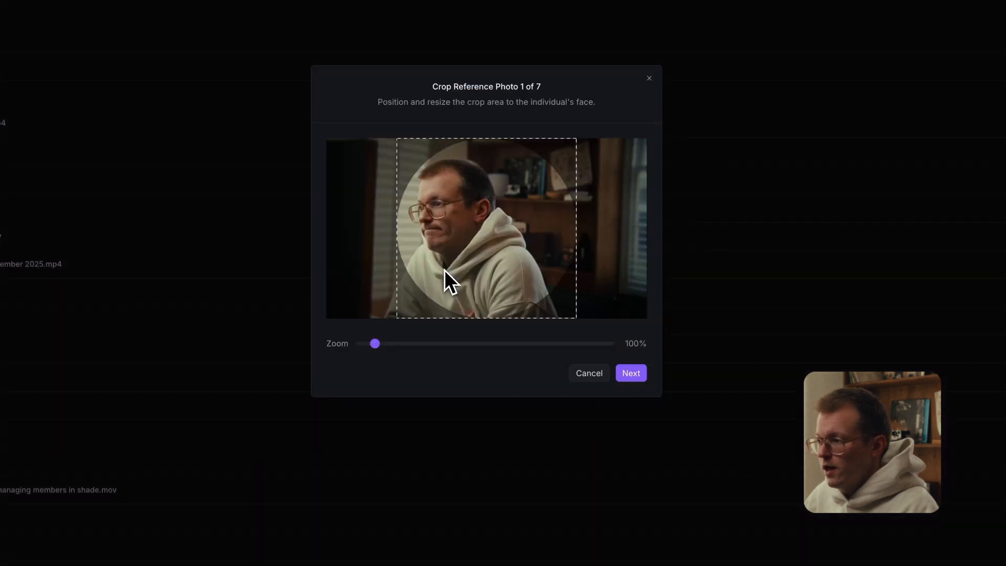
- Crop the first two reference photos around the face at 140% and 180% zoom
drag(375, 343, 393, 344)
drag(477, 256, 525, 276)
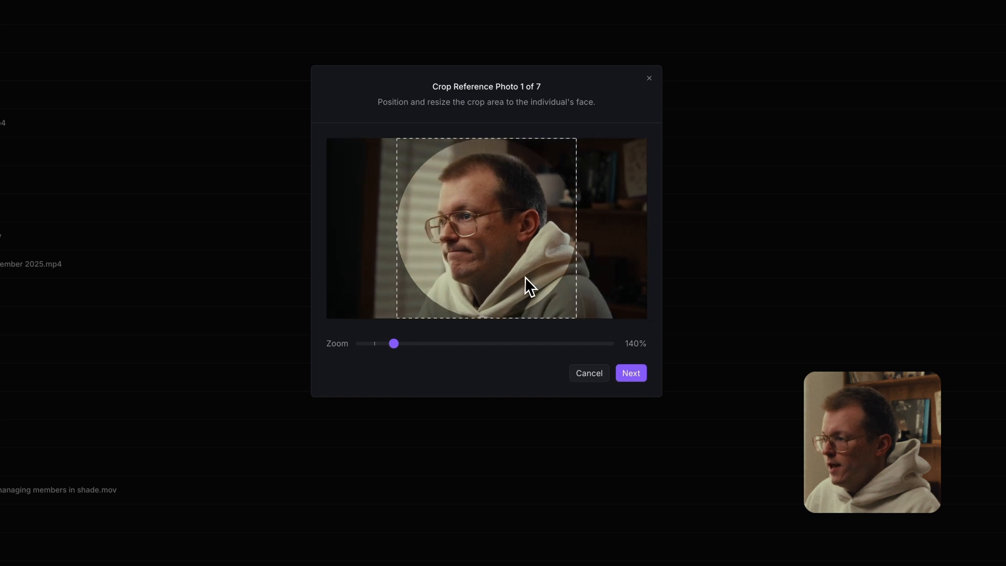
click(631, 374)
drag(397, 344, 421, 347)
click(421, 347)
drag(484, 251, 469, 310)
click(412, 346)
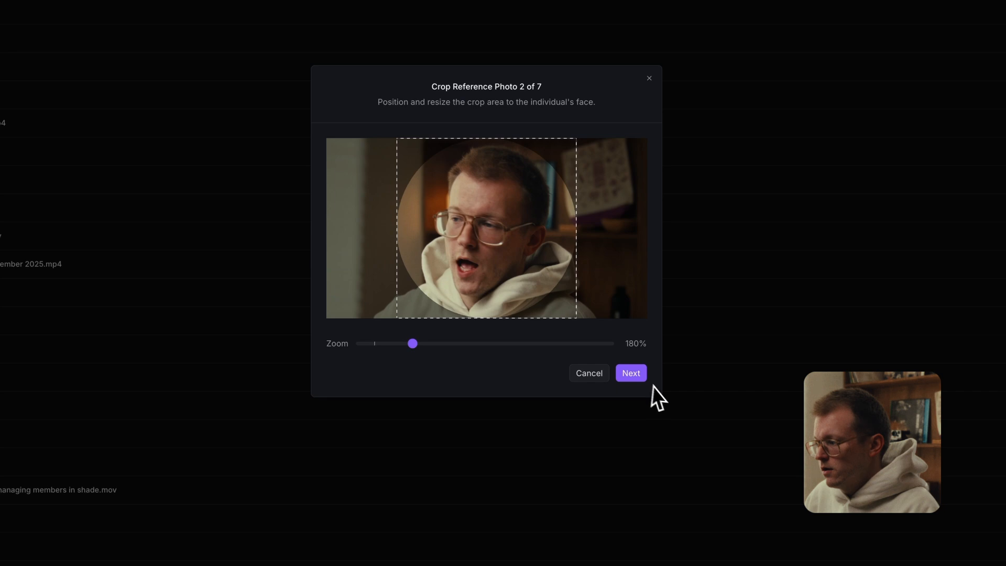
click(632, 374)
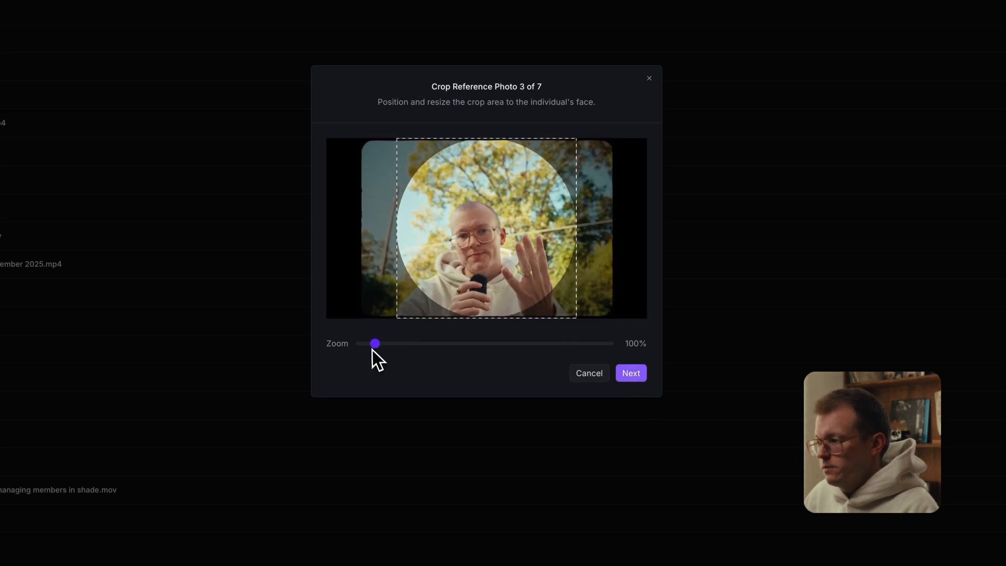
- Crop the third and fourth reference photos around the face at 150% and 130% zoom
drag(374, 344, 399, 345)
drag(487, 261, 517, 266)
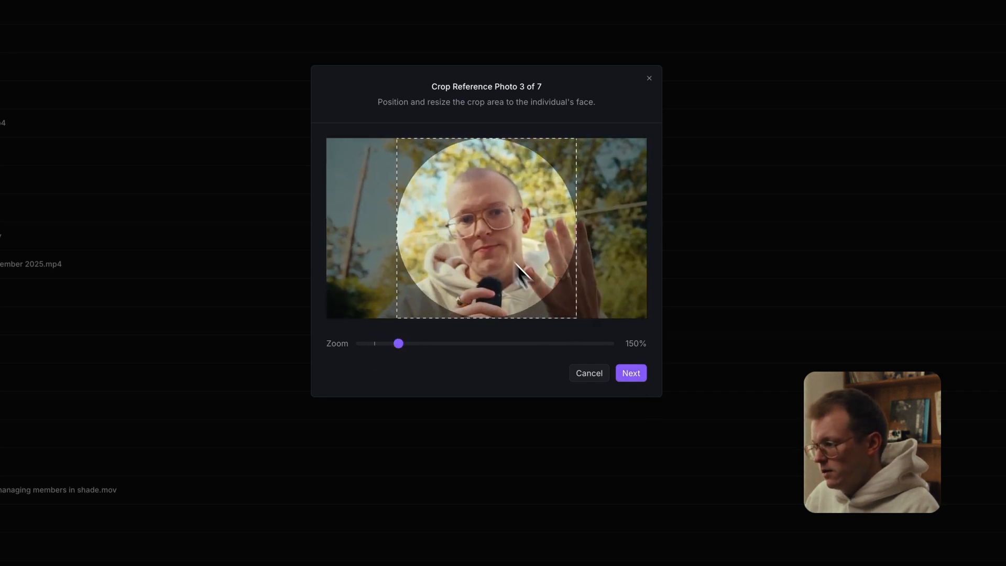
click(632, 373)
drag(432, 327, 389, 404)
drag(460, 359, 471, 378)
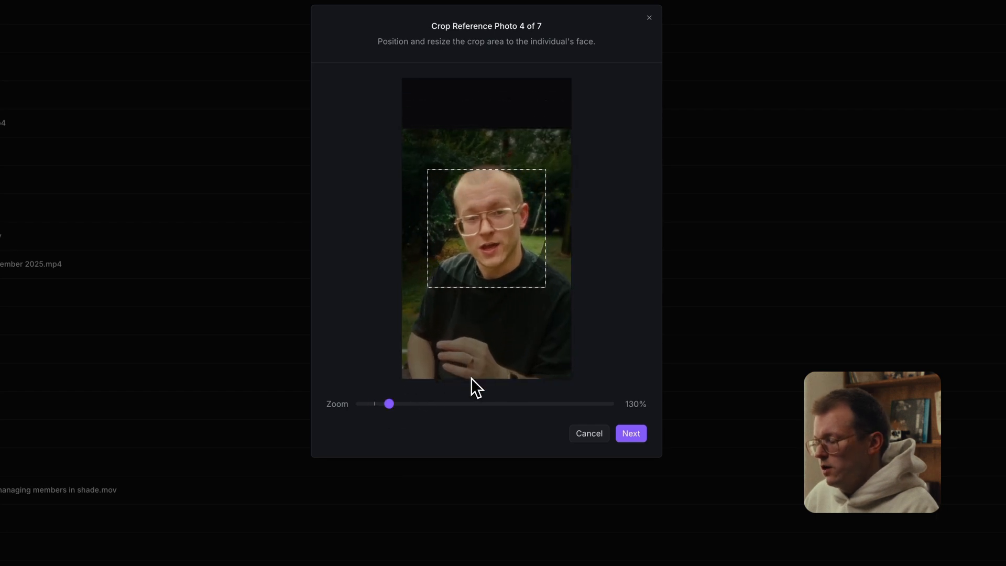
click(628, 437)
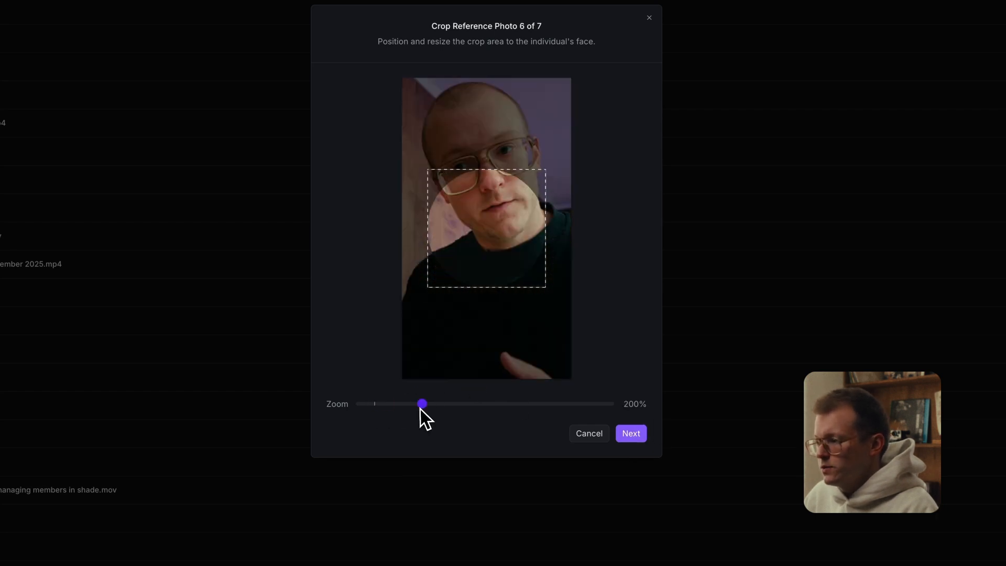
- Crop the remaining photos at 140% and 160% zoom and save all seven references
drag(422, 404, 395, 404)
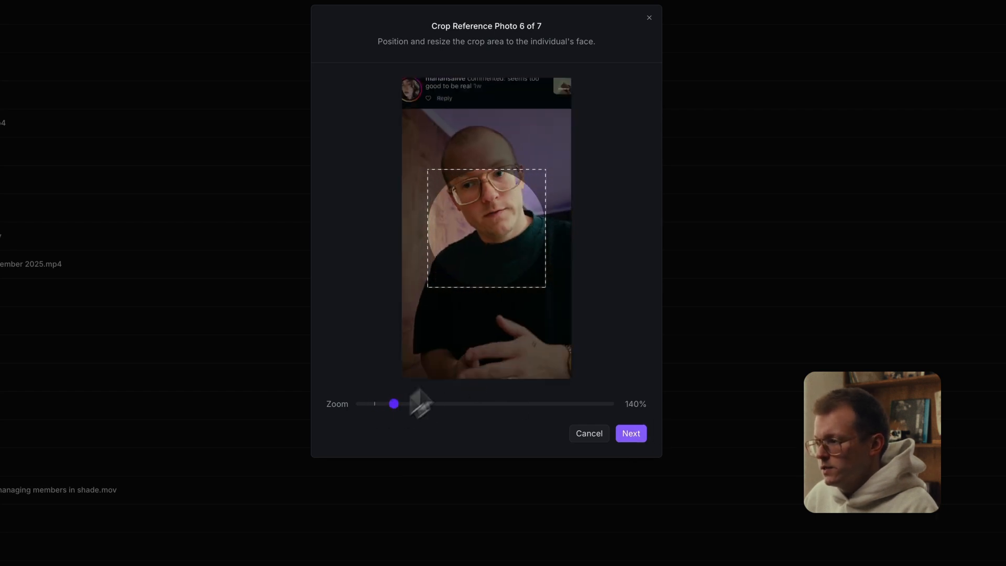
drag(498, 346, 503, 373)
click(634, 434)
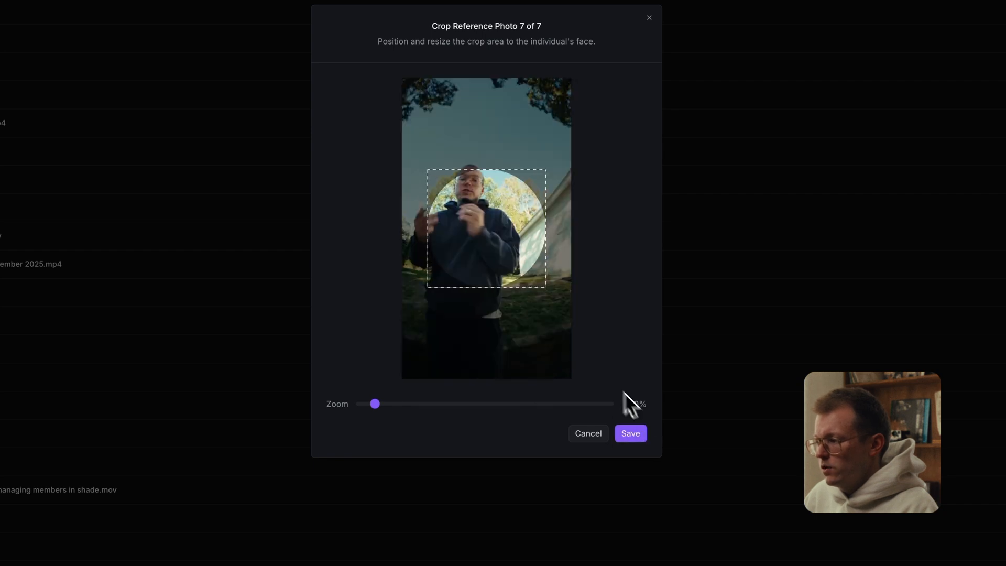
drag(377, 405, 405, 409)
drag(464, 337, 501, 363)
click(630, 433)
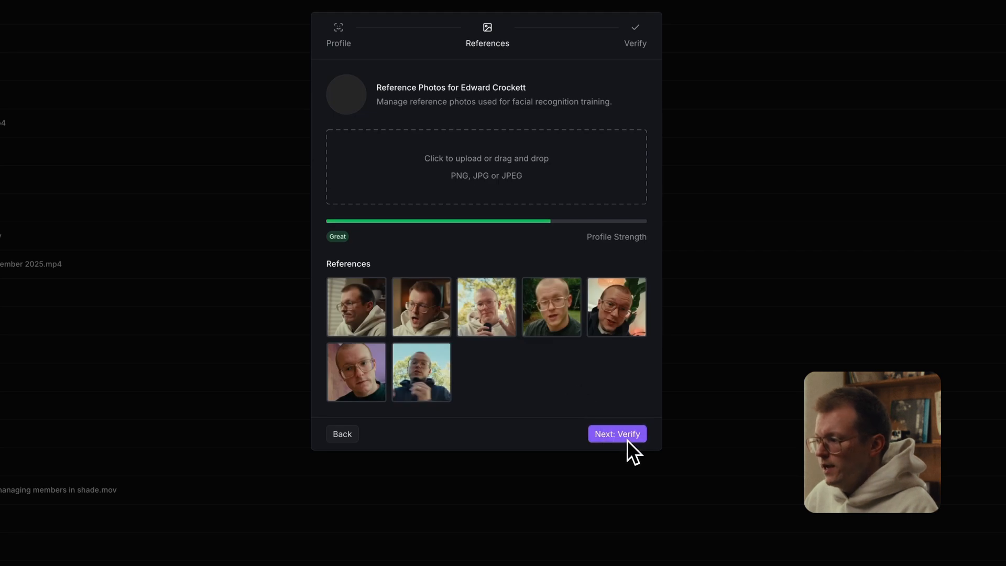
click(629, 436)
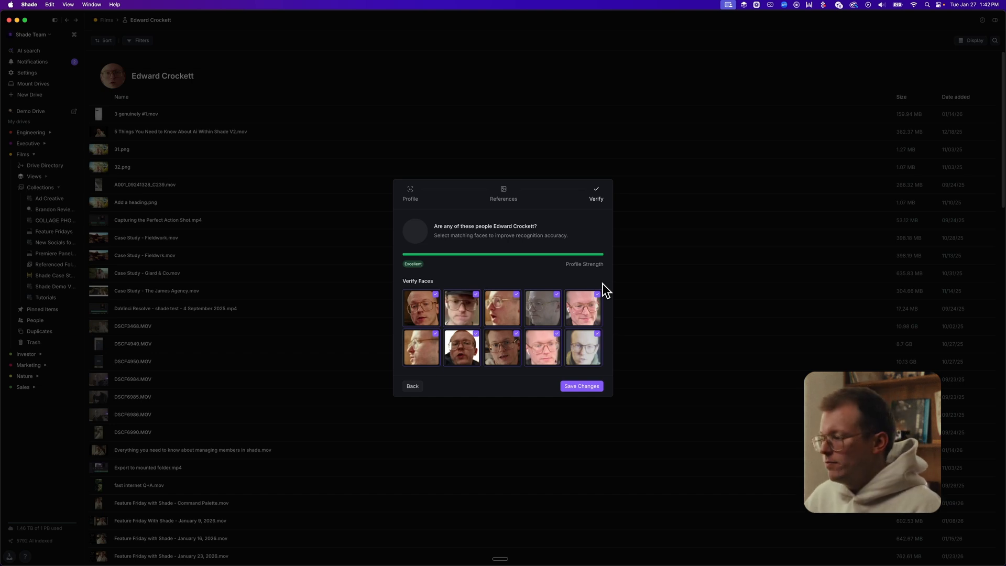
- Save the profile with all ten suggested faces kept as matches
click(576, 386)
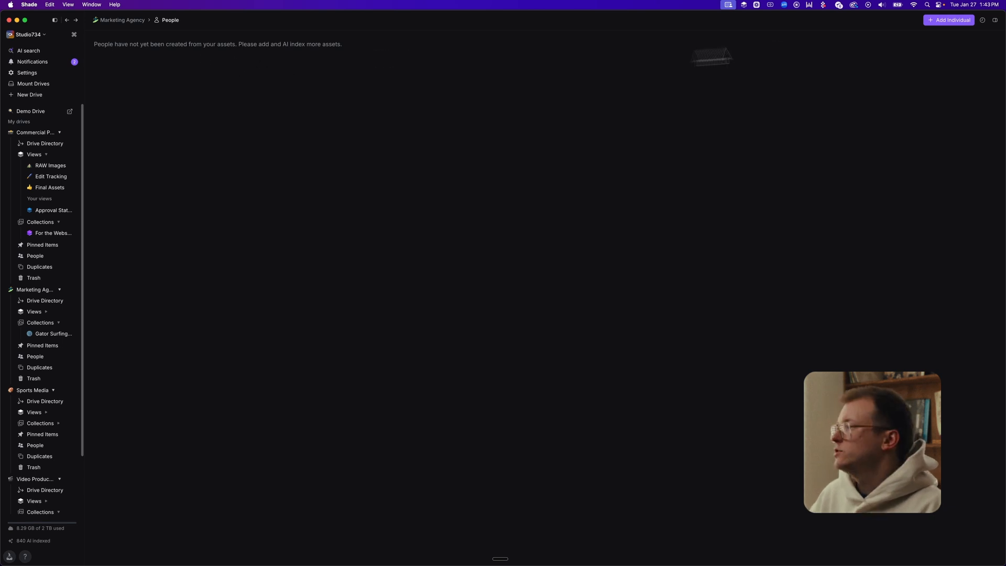
- Start a new individual profile from the Marketing Agency drive's empty People page
click(948, 21)
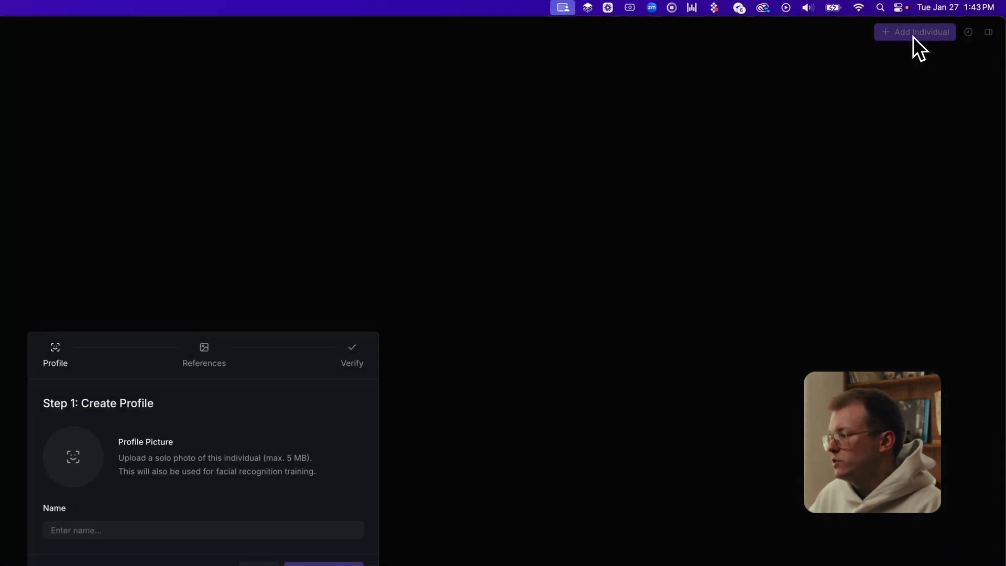